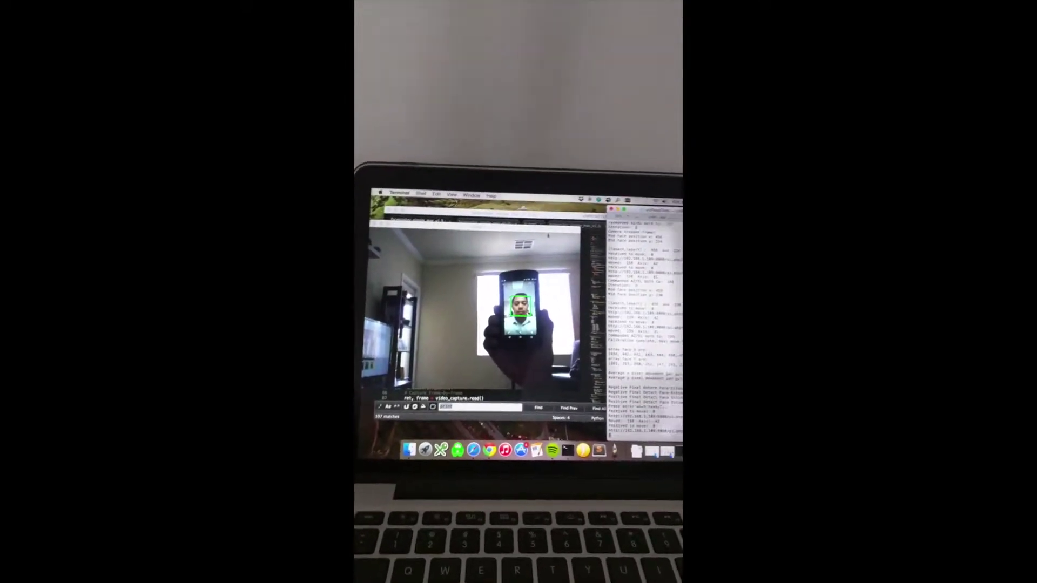
# - Start face tracking on the phone photo once its green detection box appears
pyautogui.press('Return')
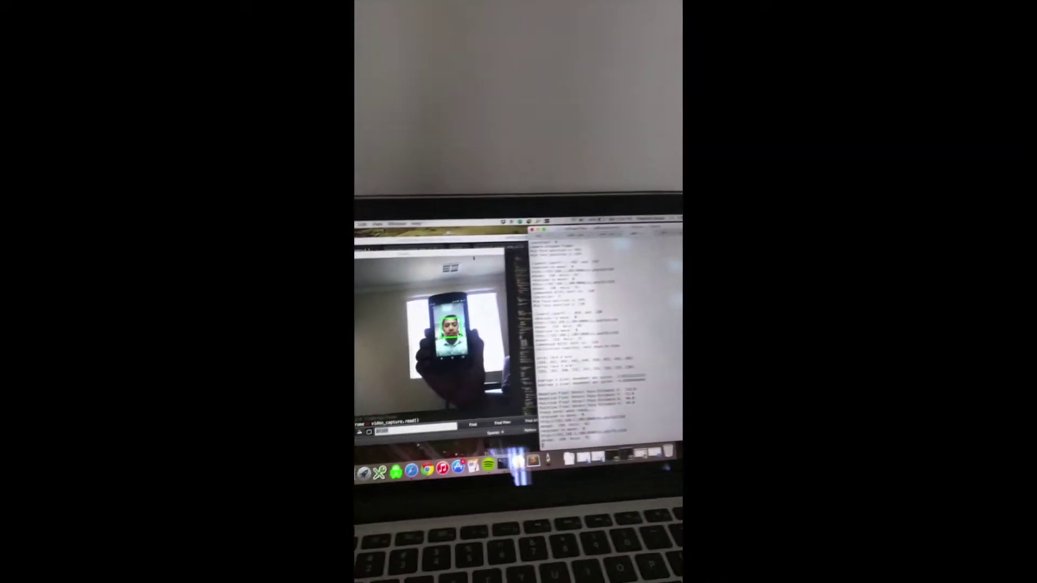